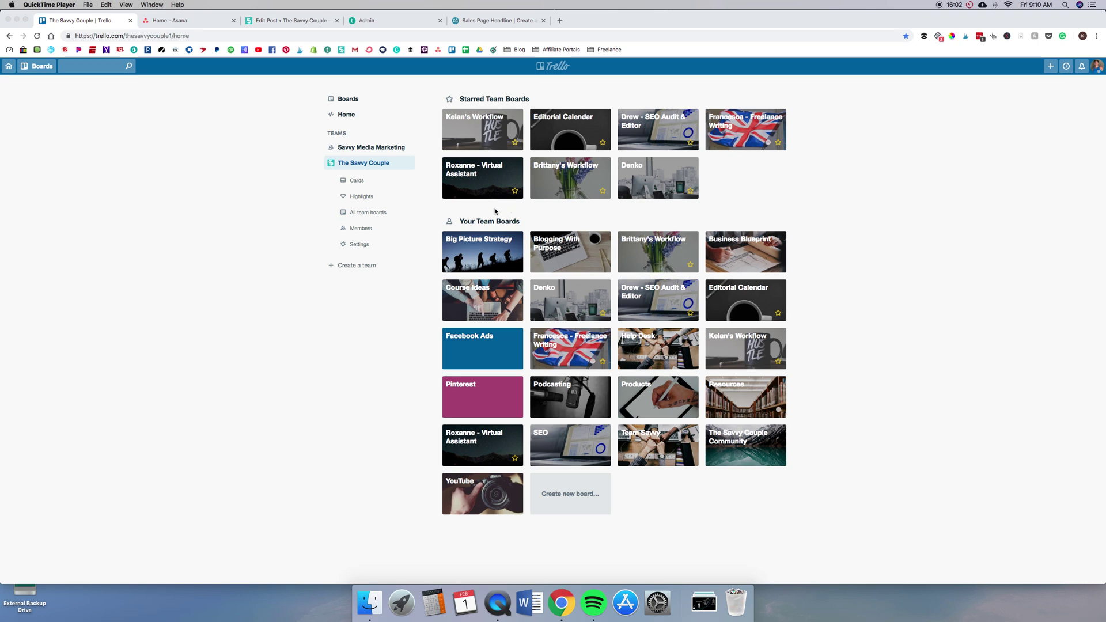
Open the workflow board in Chrome and move Affiliate Link Tracking into In Progress.
click(486, 136)
click(495, 136)
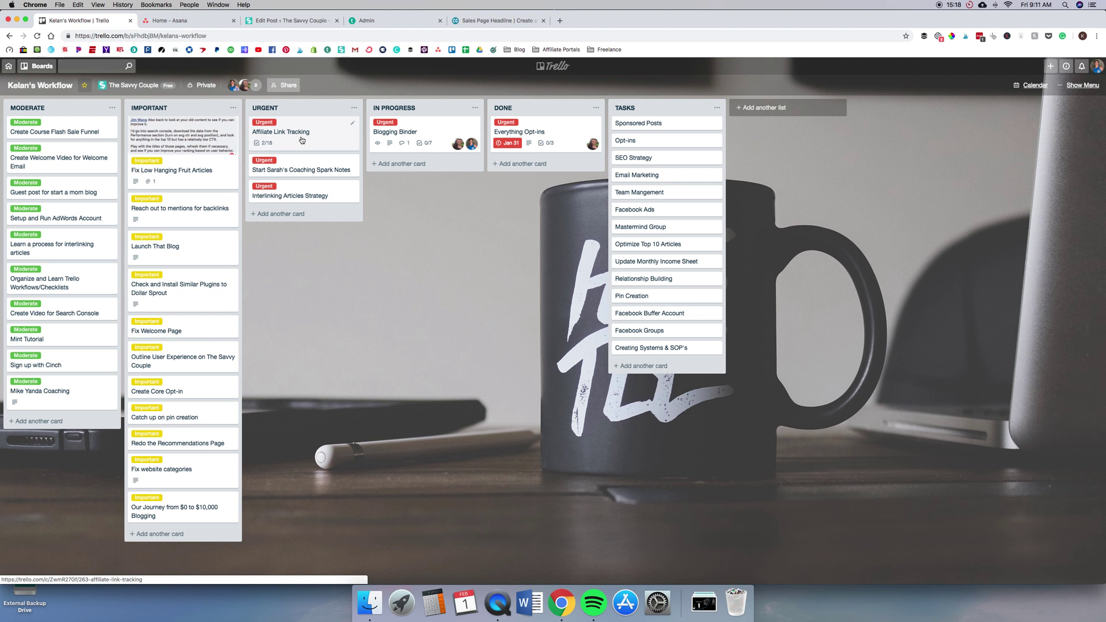
drag(288, 136, 403, 173)
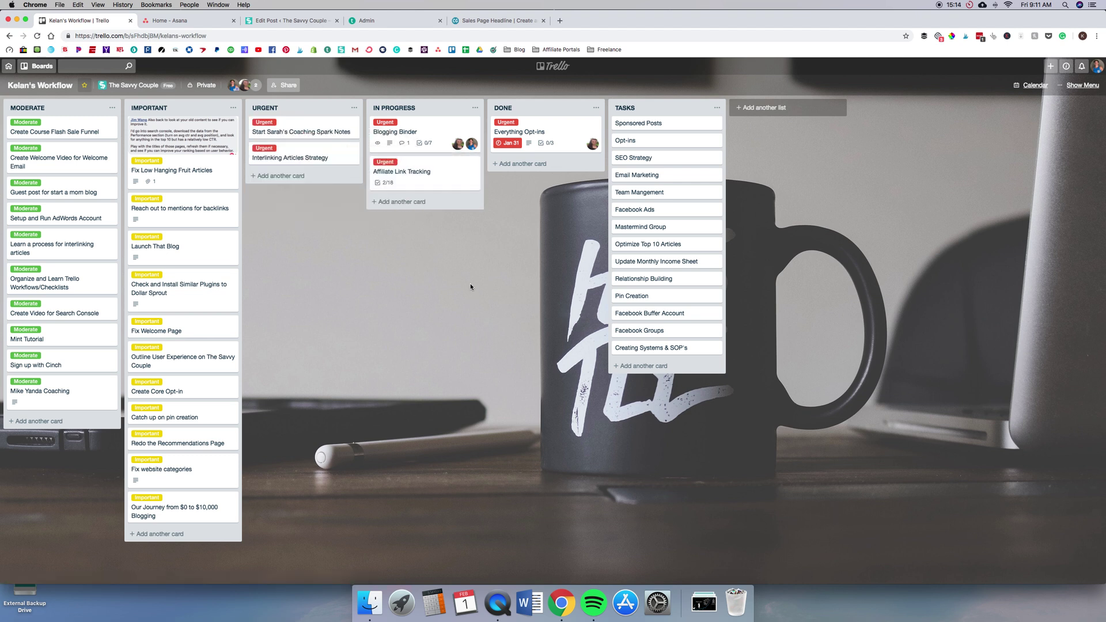
Move Affiliate Link Tracking on to Done, back to Urgent, then open Everything Opt-ins.
drag(434, 181, 536, 167)
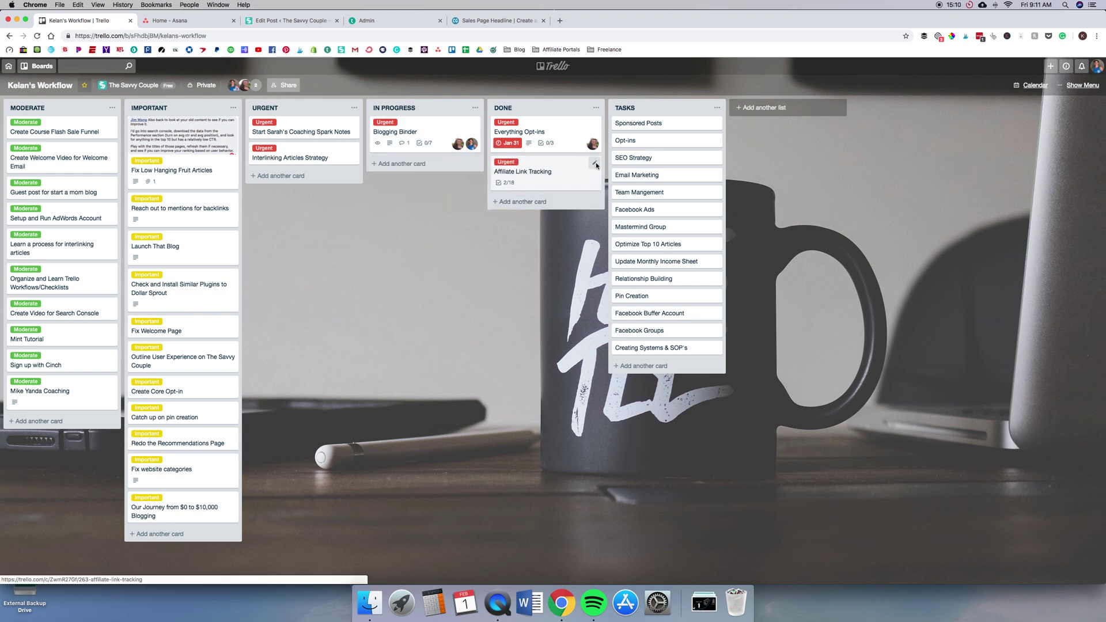
click(595, 164)
click(548, 258)
drag(548, 169, 320, 122)
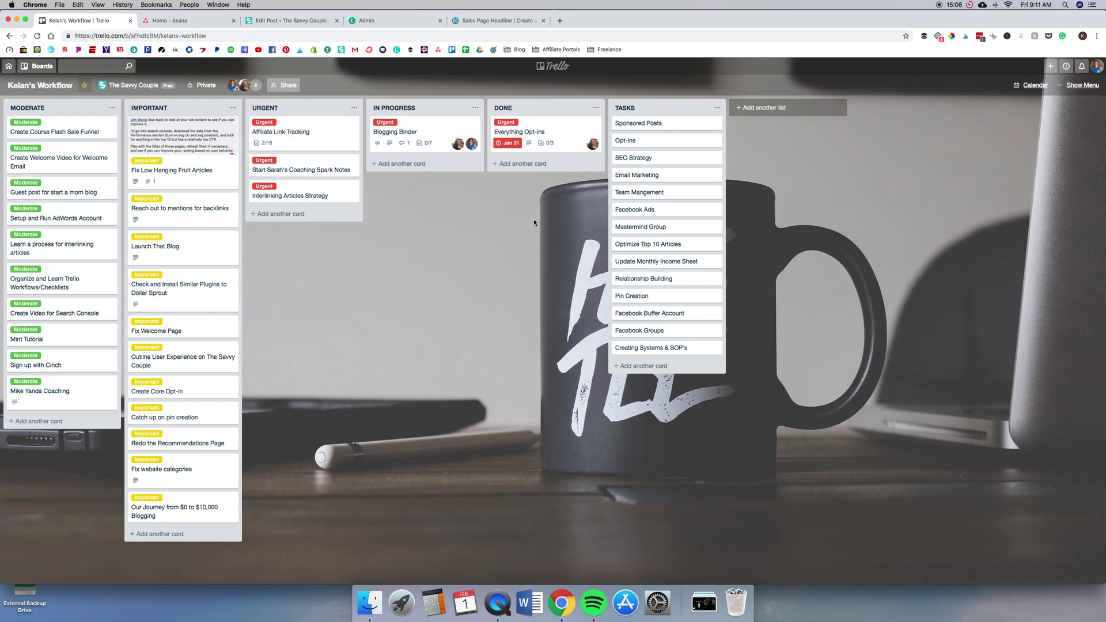
click(523, 144)
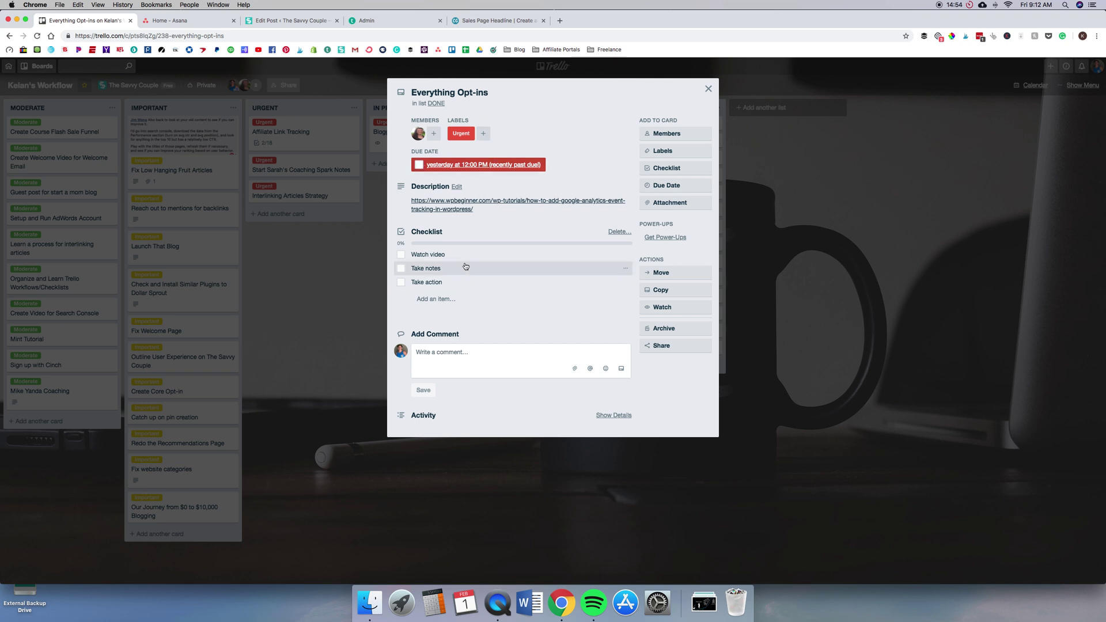
click(402, 254)
click(401, 269)
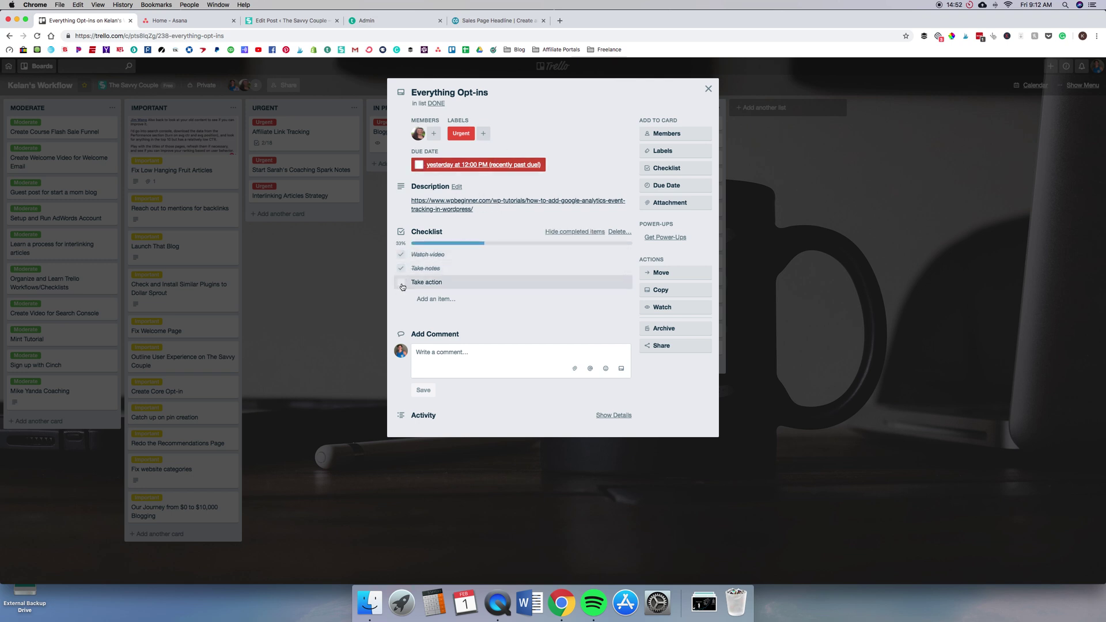
click(401, 282)
click(400, 282)
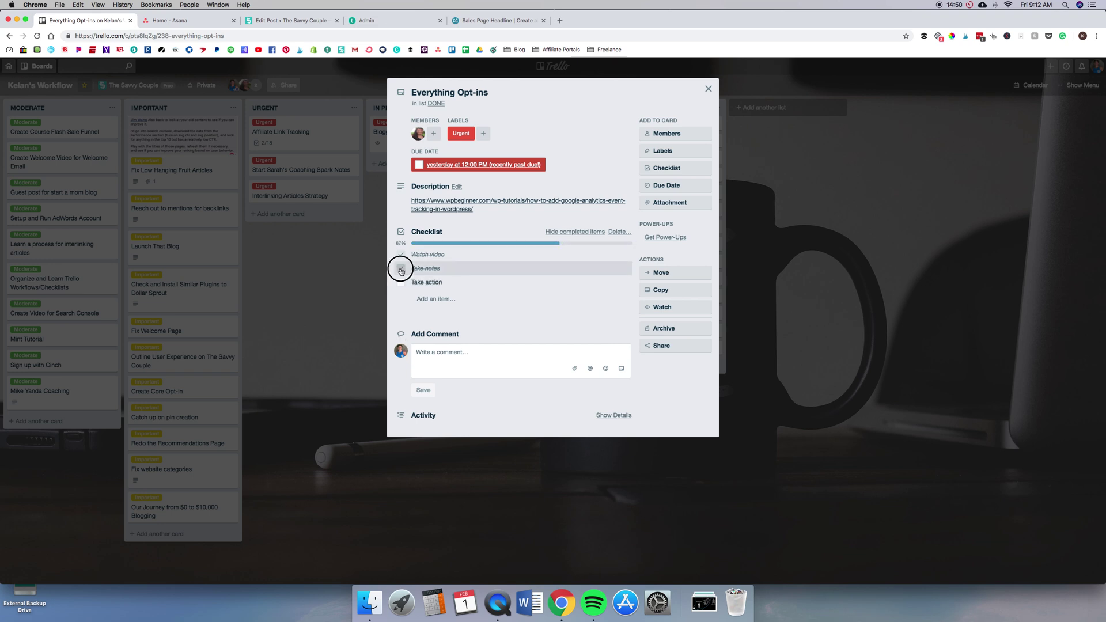
click(402, 268)
click(401, 254)
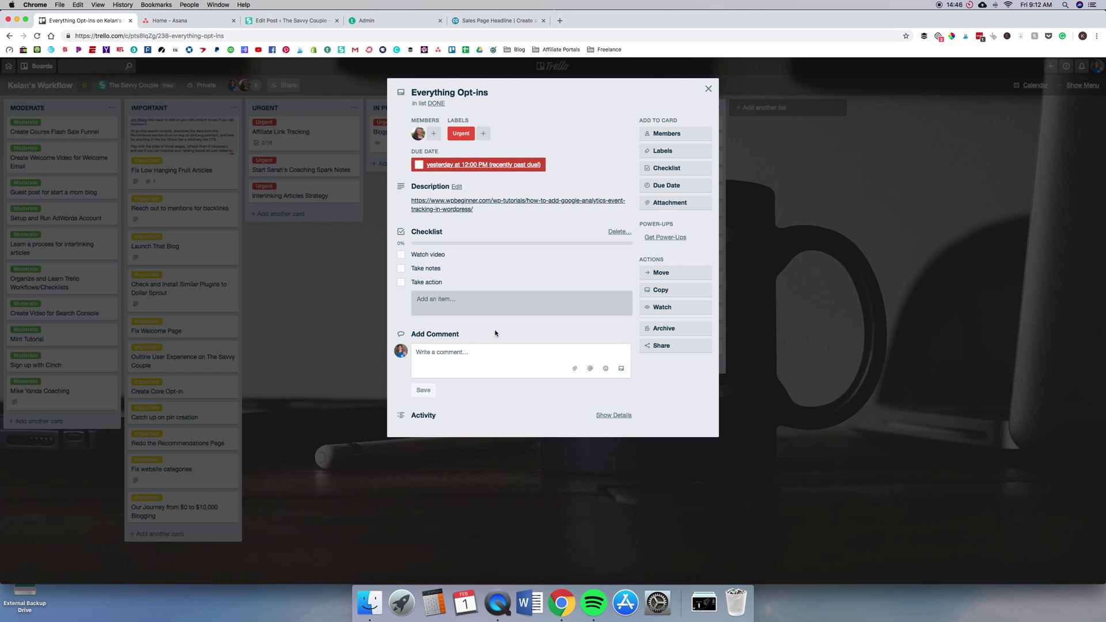
click(438, 353)
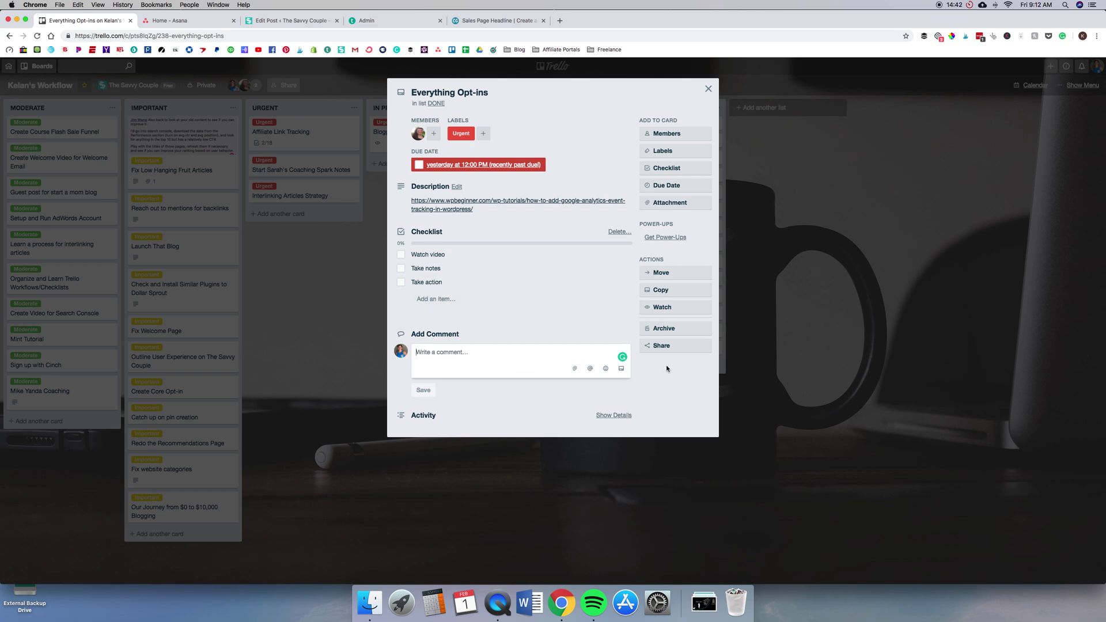
click(664, 197)
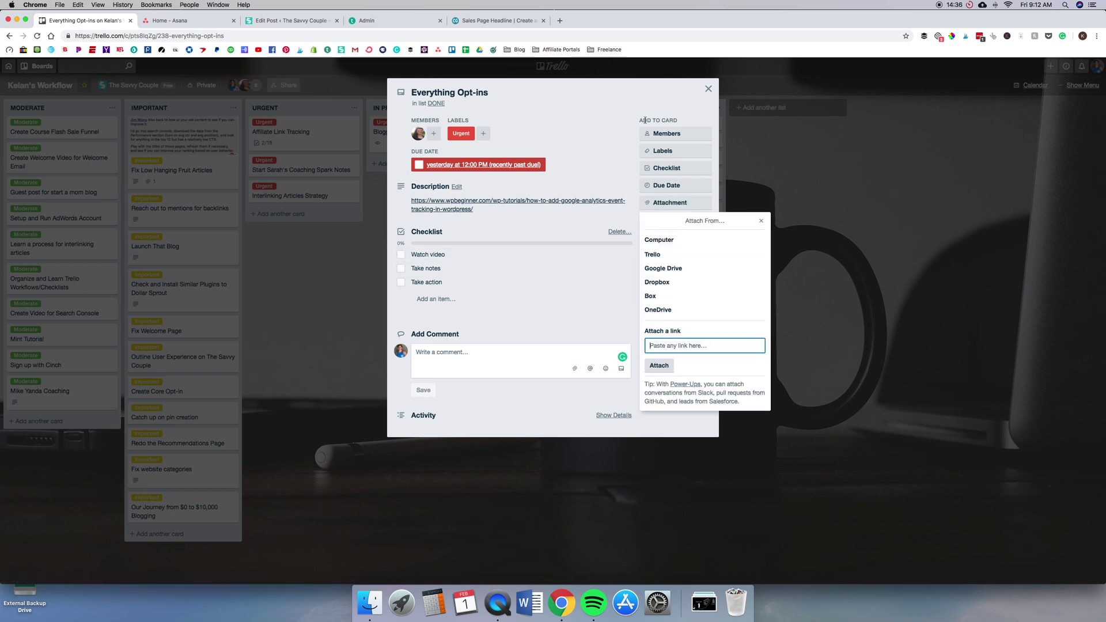
click(708, 89)
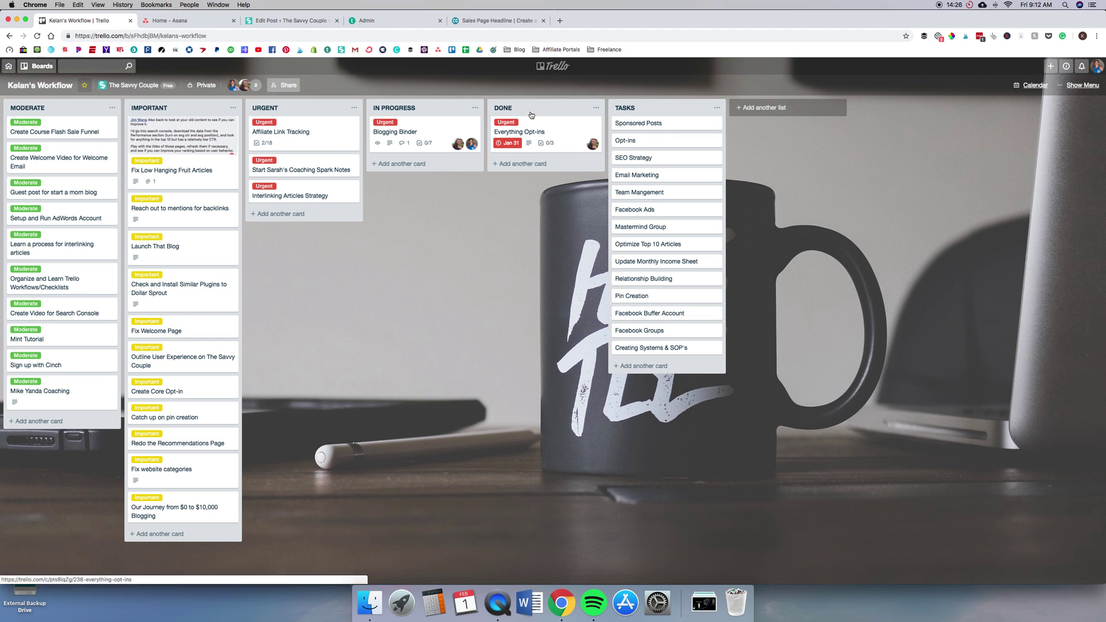
Open the SEO Audit & Editor board, view SEO Audit Workflow, then bring up its quick actions.
click(552, 66)
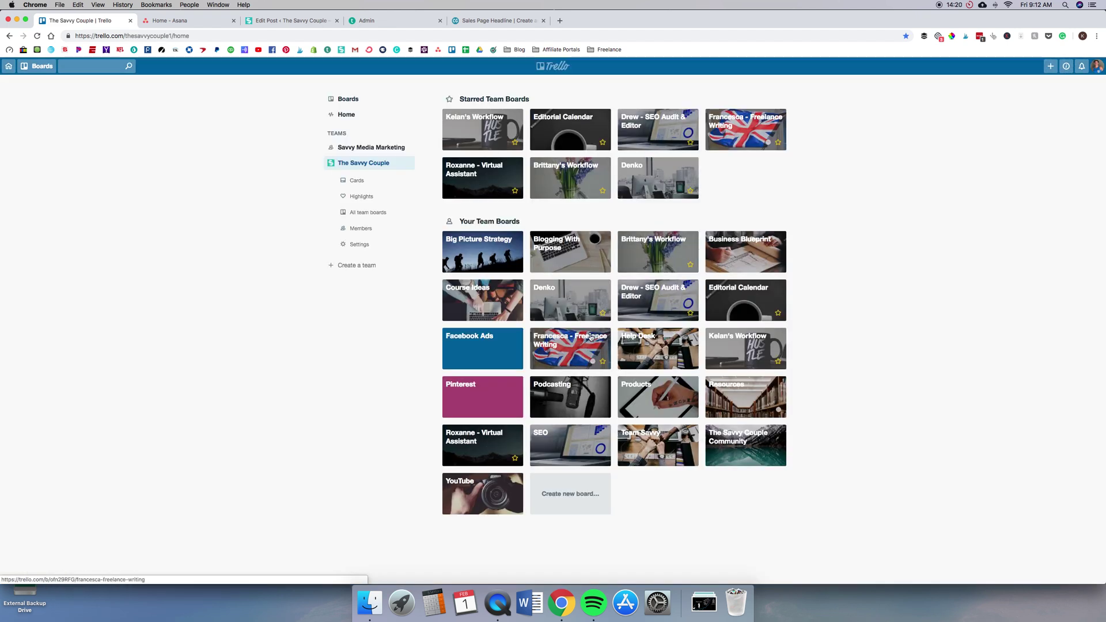
click(644, 305)
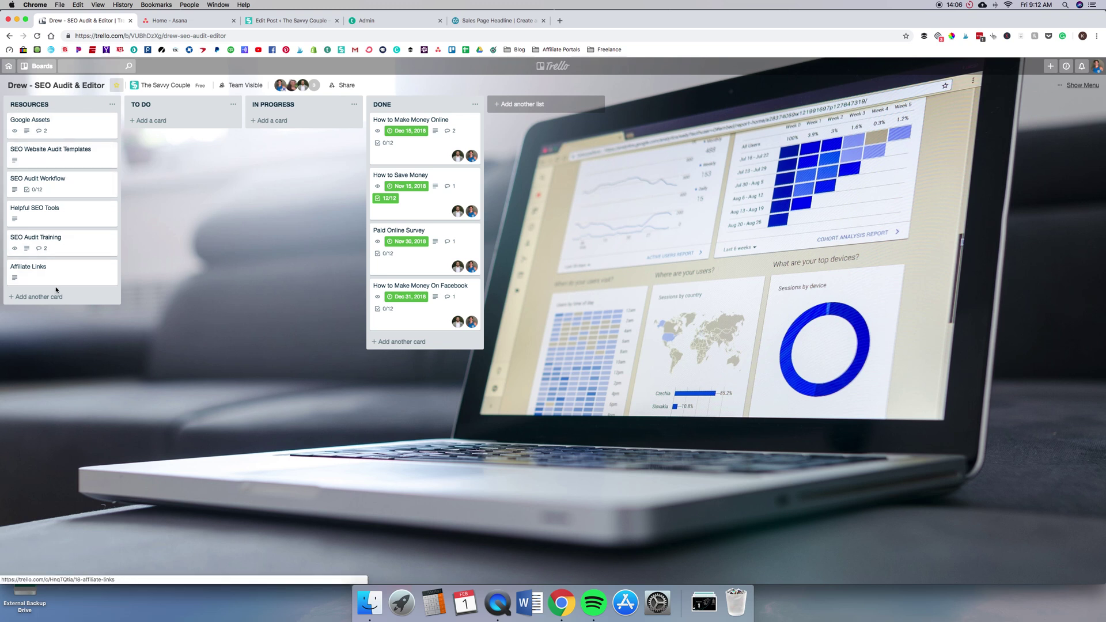
click(72, 190)
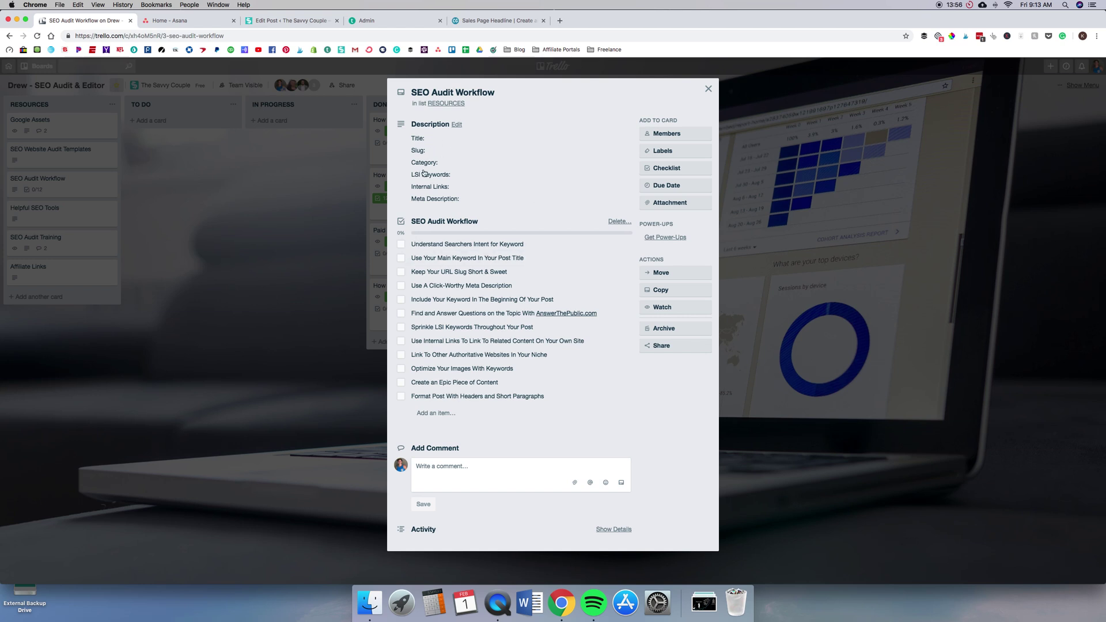
click(259, 249)
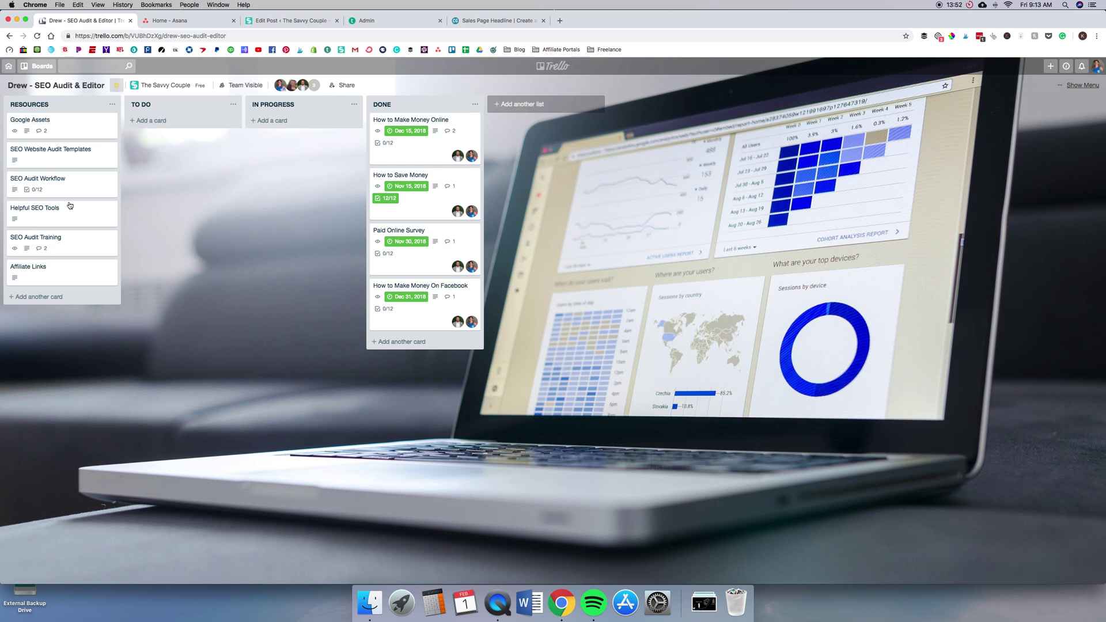
click(111, 180)
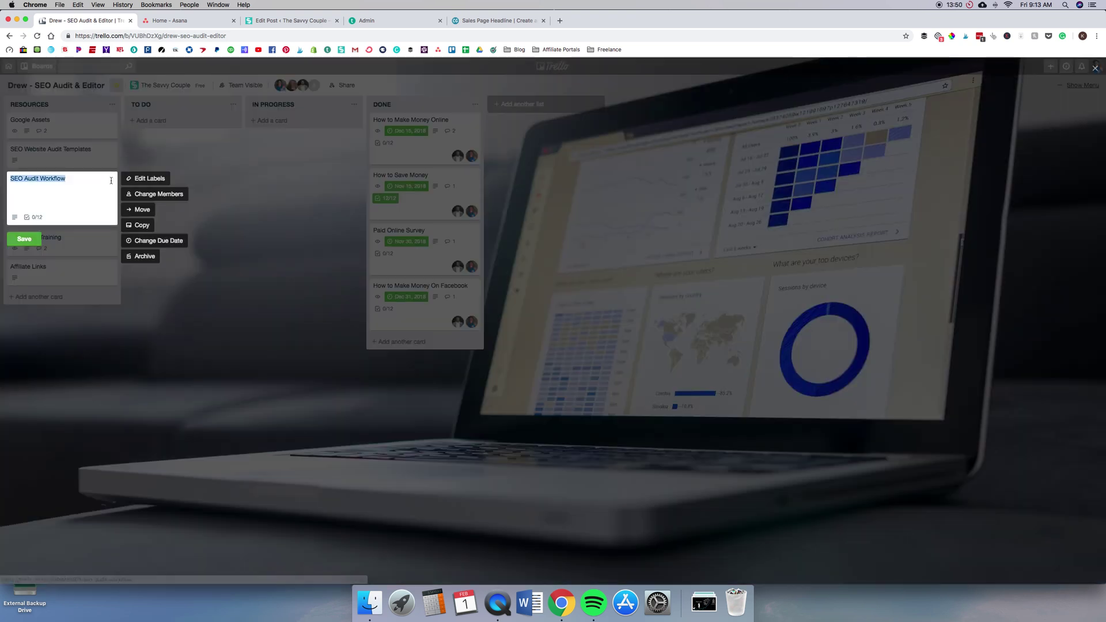
Copy the SEO Audit Workflow card into the TO DO list.
click(139, 224)
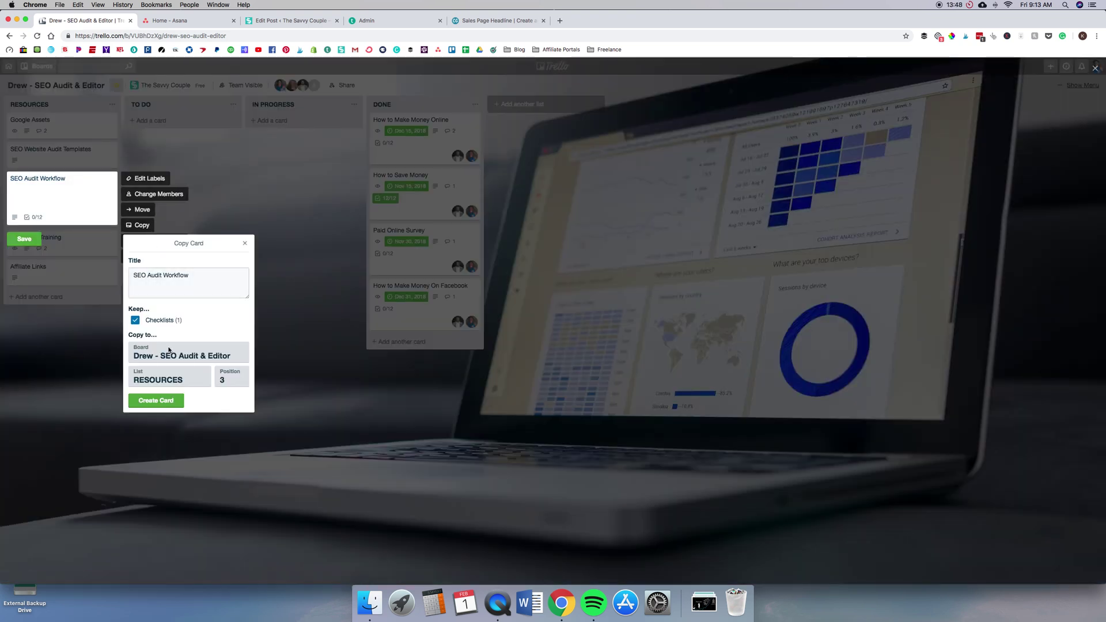
click(173, 376)
click(153, 389)
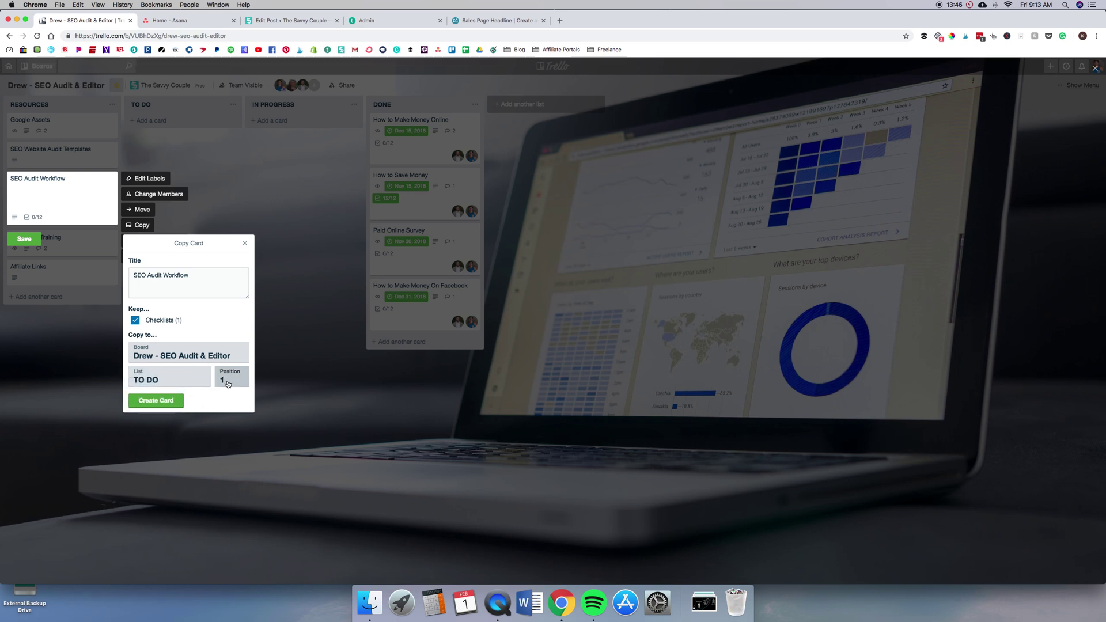
click(163, 401)
Retitle the copy 'Making Money', reopen it, and check members without assigning anyone.
click(197, 126)
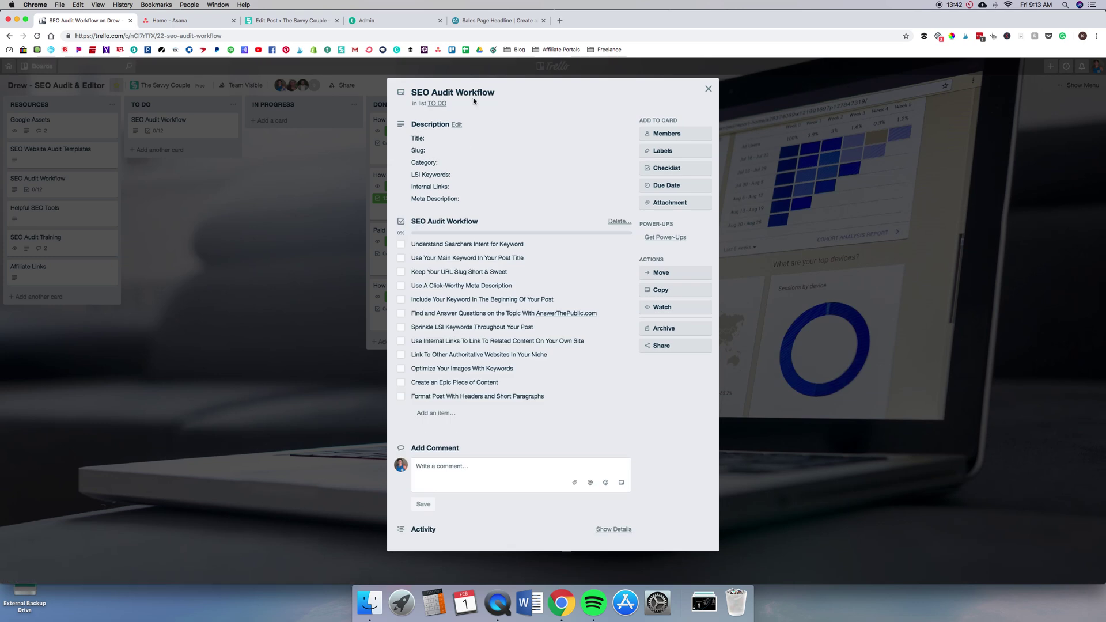
click(472, 92)
drag(494, 92, 380, 95)
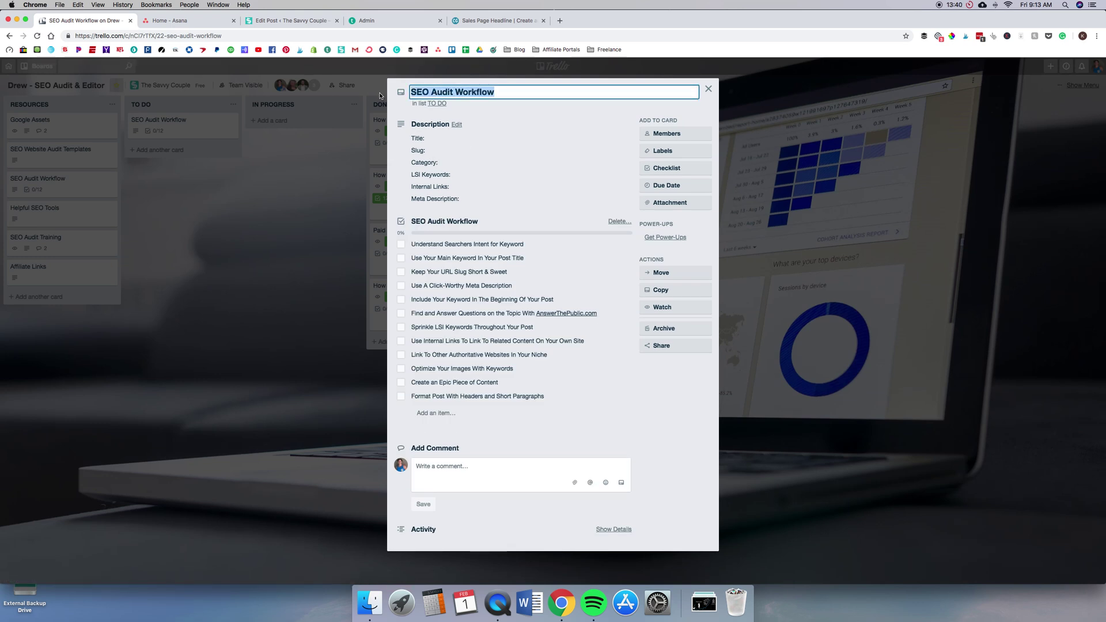
text(Ma)
key(BackSpace)
key(BackSpace)
key(BackSpace)
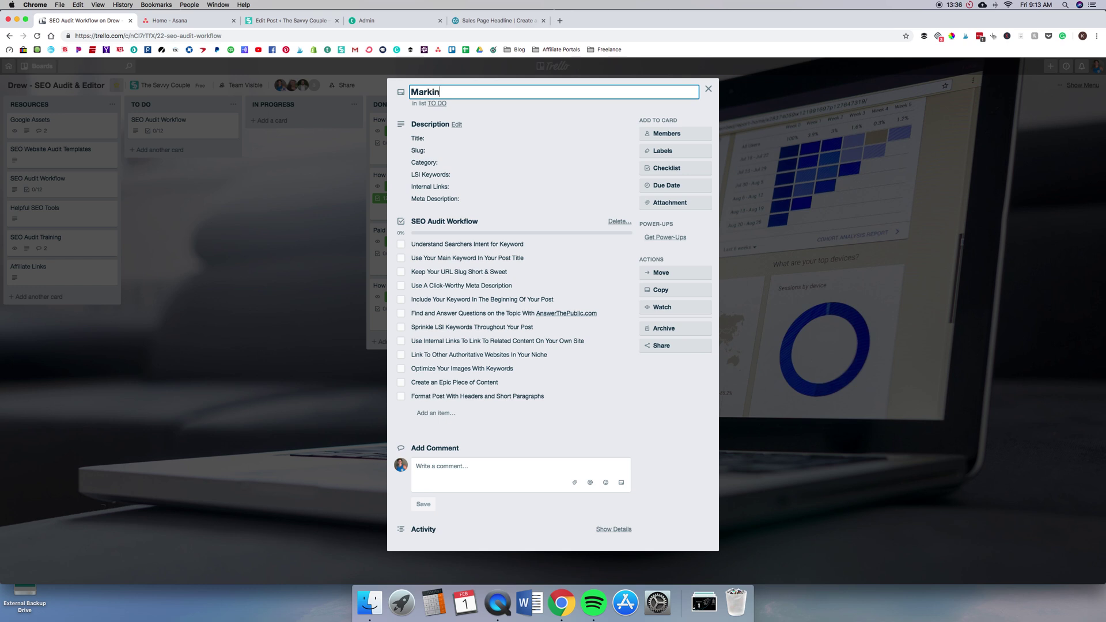
text(king Money)
click(258, 231)
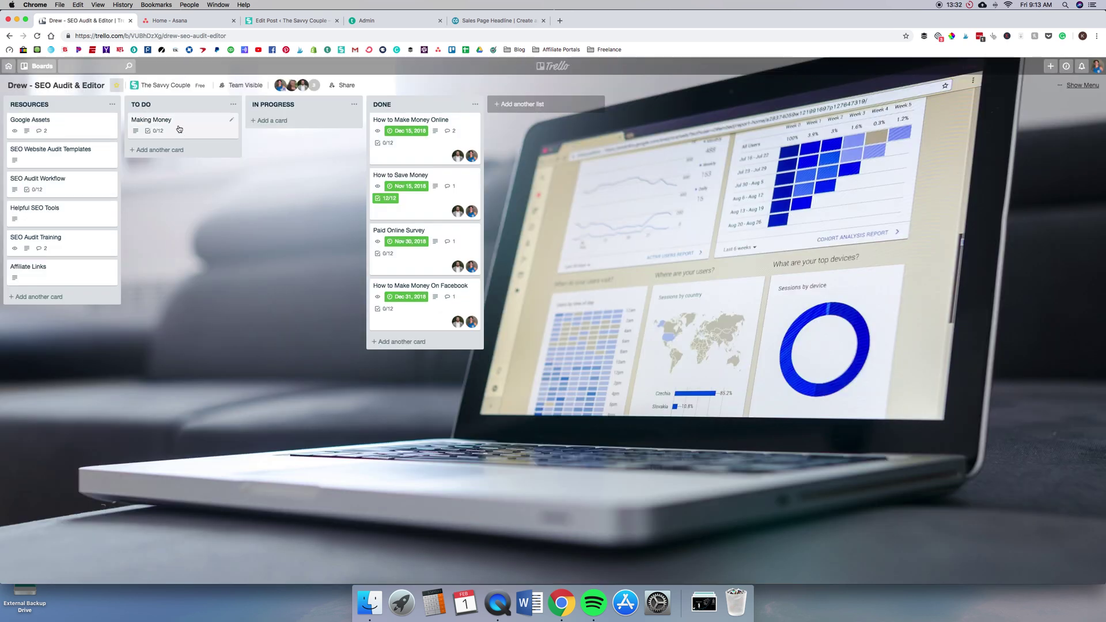
click(151, 119)
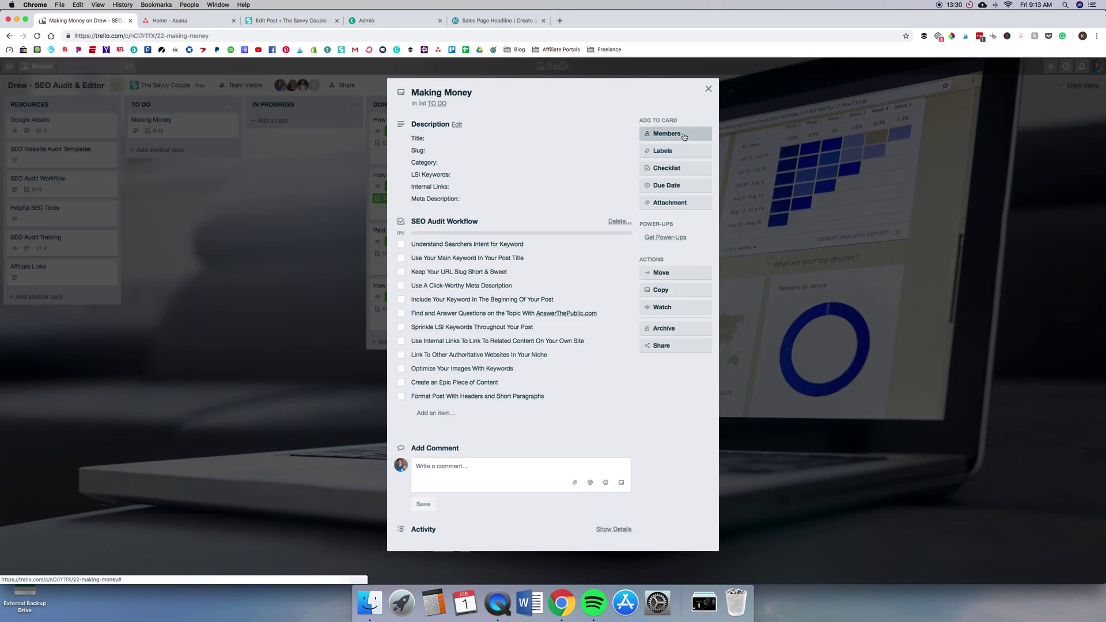
click(664, 133)
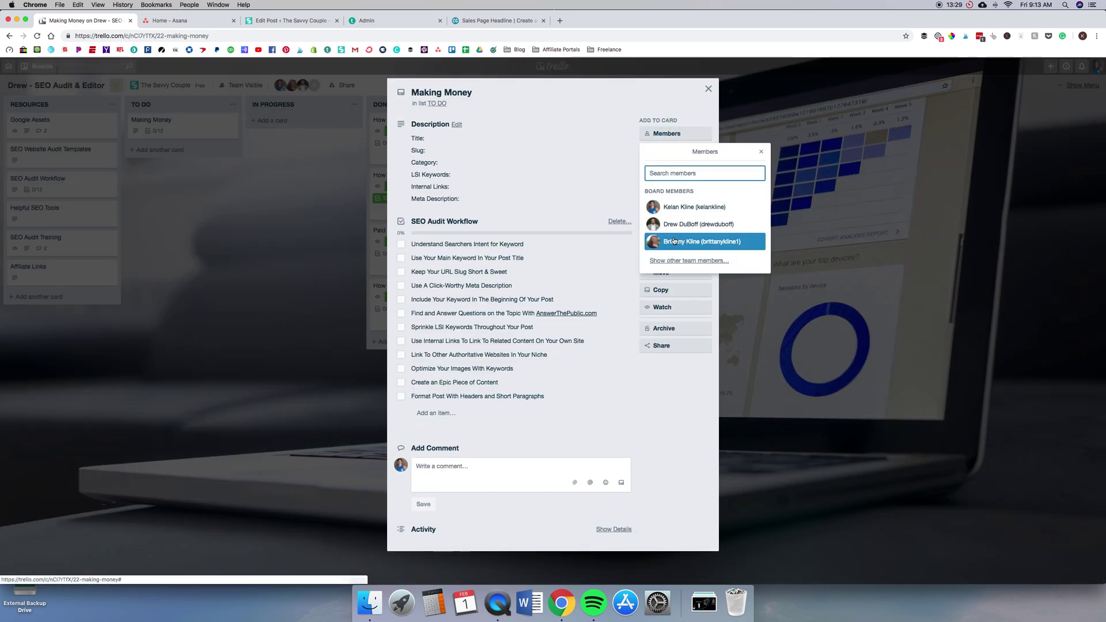
click(680, 137)
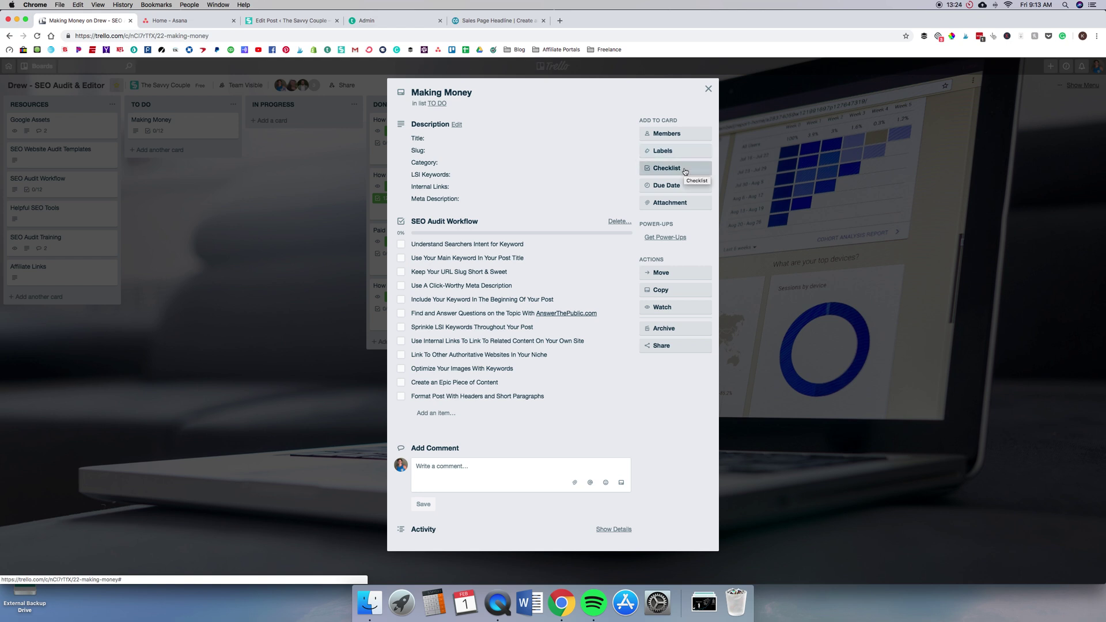
Set the Making Money card's due date to 2/15/2019 and save it.
click(670, 185)
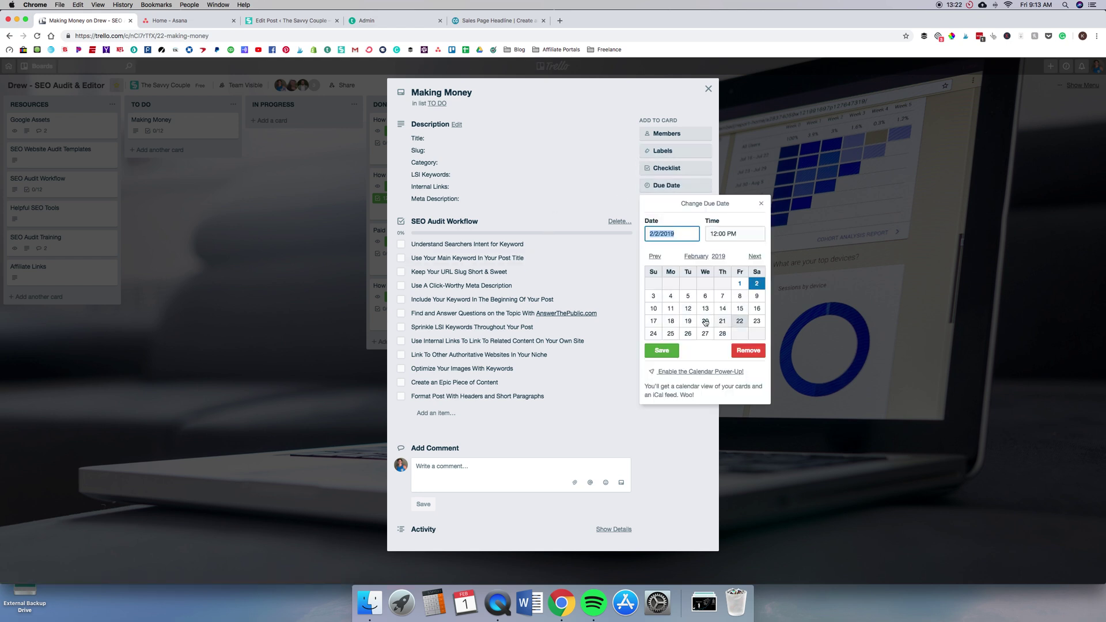
click(740, 308)
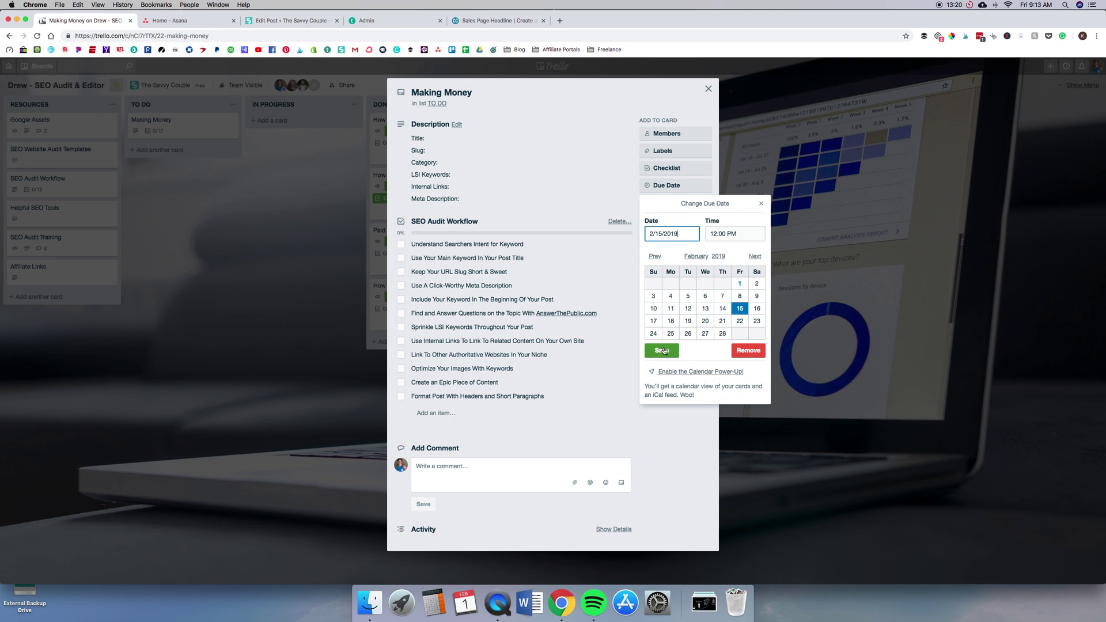
click(662, 351)
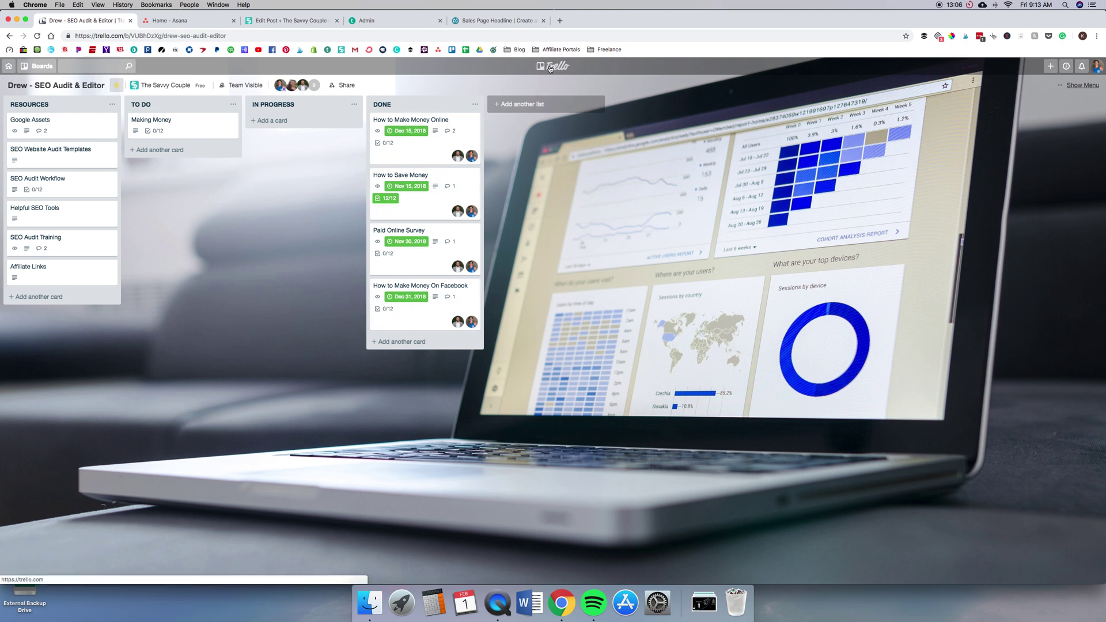
Drag Making Money across the lists and back, then go to The Savvy Couple's boards page.
mouse_move(174, 121)
mouse_down()
mouse_move(396, 130)
mouse_move(156, 129)
mouse_up()
click(554, 67)
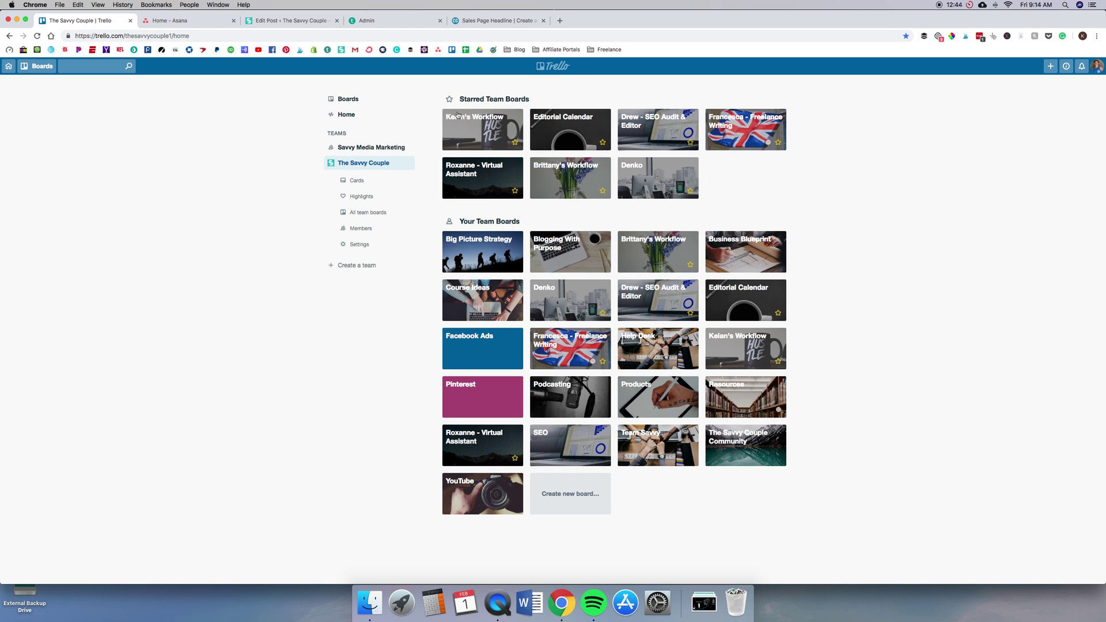
Open the Editorial Calendar board from Starred Team Boards and scroll down through it.
click(579, 145)
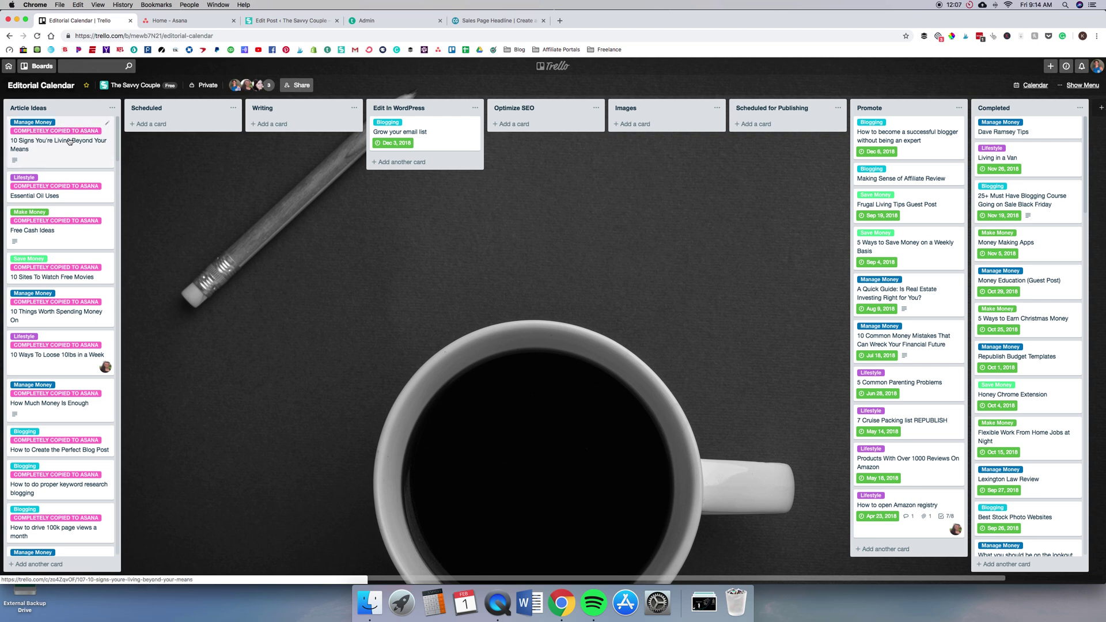
scroll(86, 190, down, 5)
scroll(87, 190, up, 5)
drag(48, 150, 156, 153)
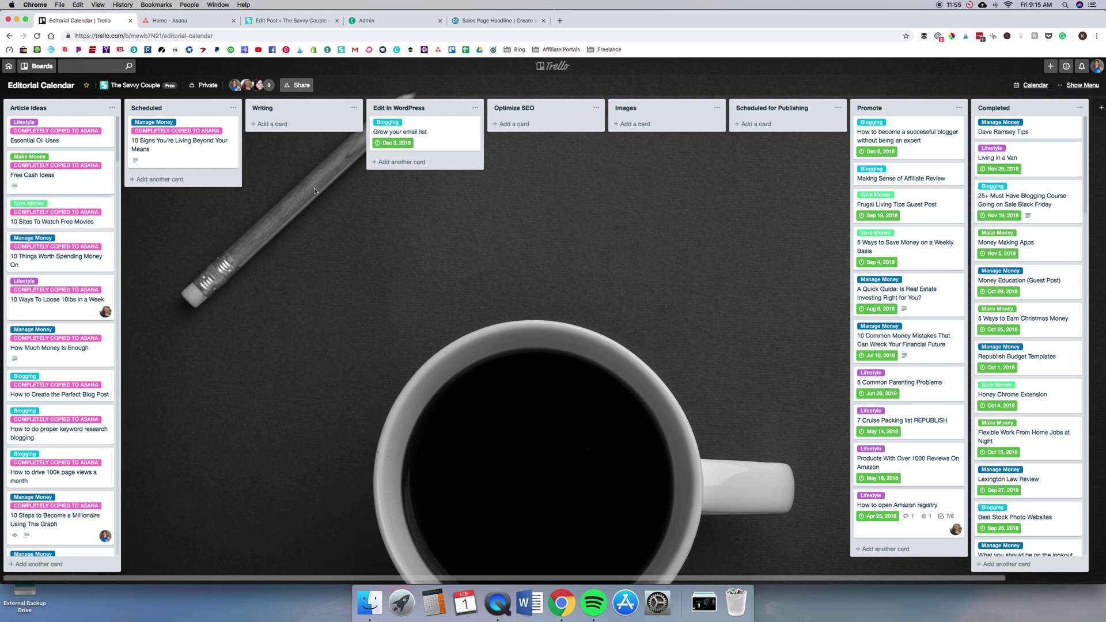
drag(190, 141, 305, 144)
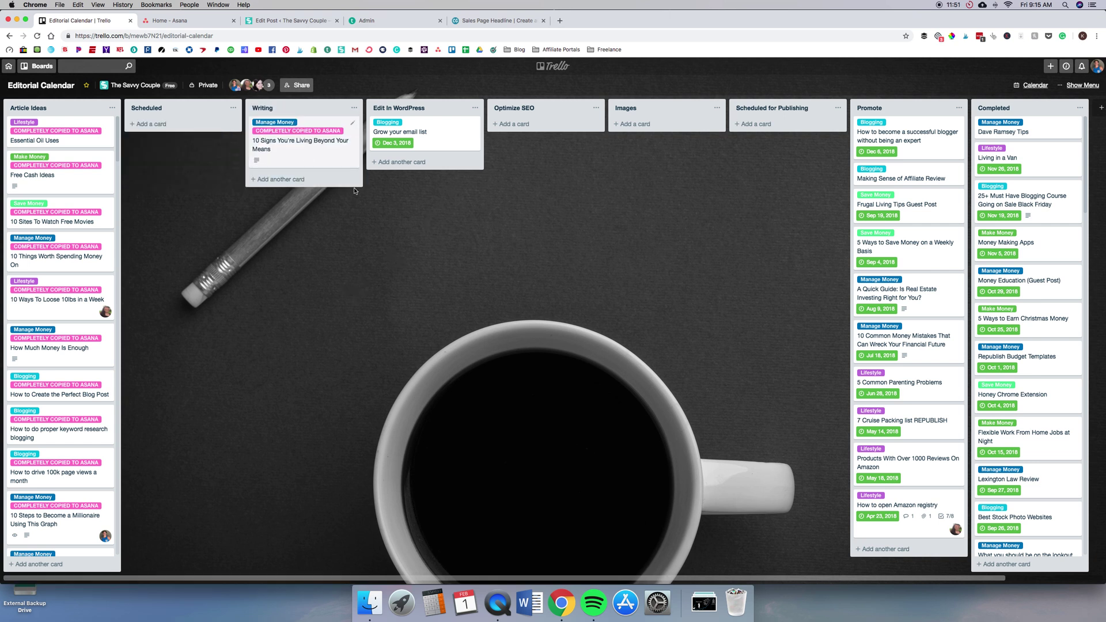
drag(305, 138, 426, 136)
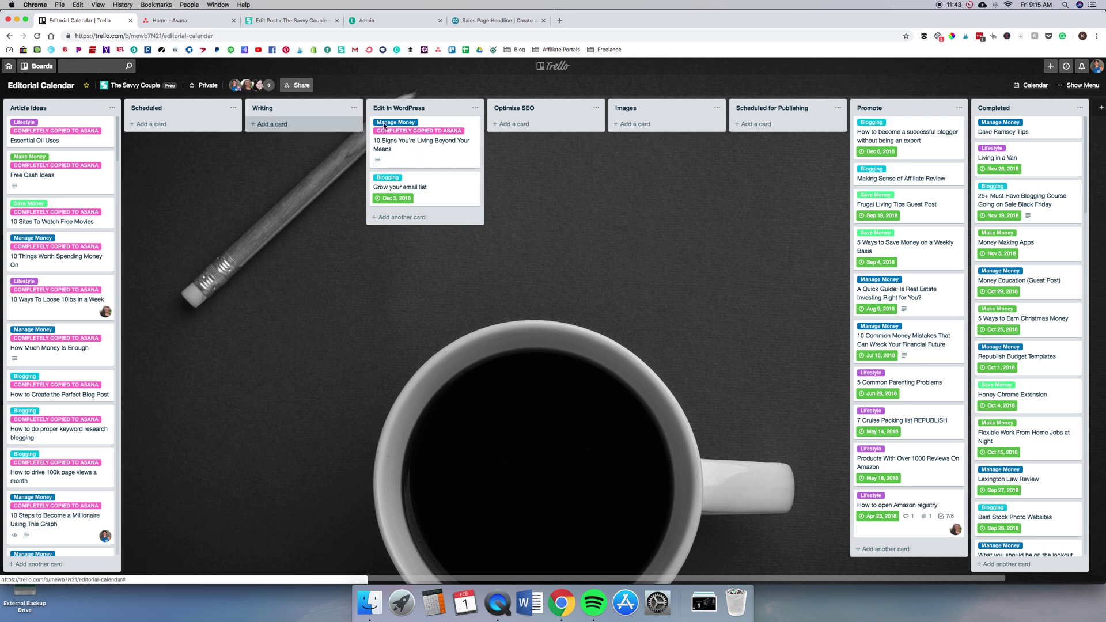
drag(426, 153, 61, 121)
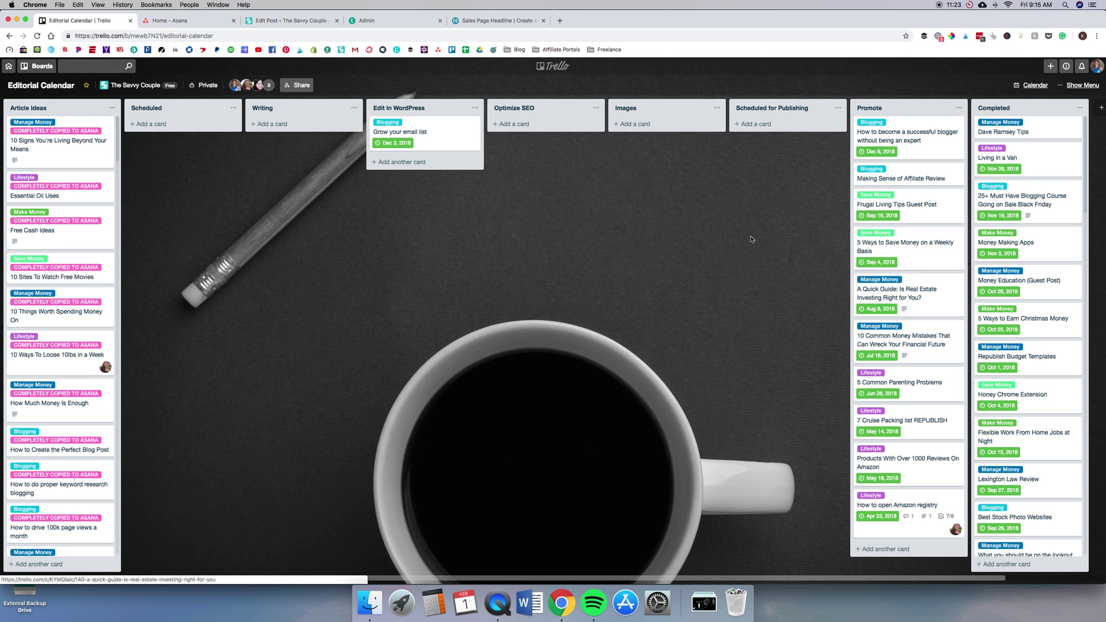
click(1035, 86)
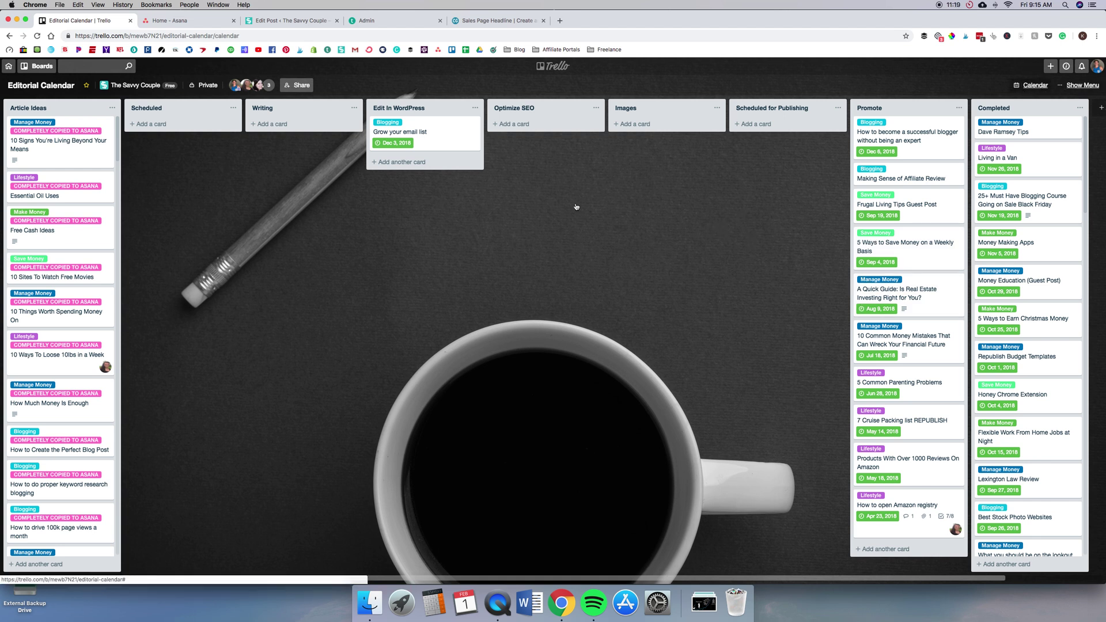
scroll(519, 291, up, 8)
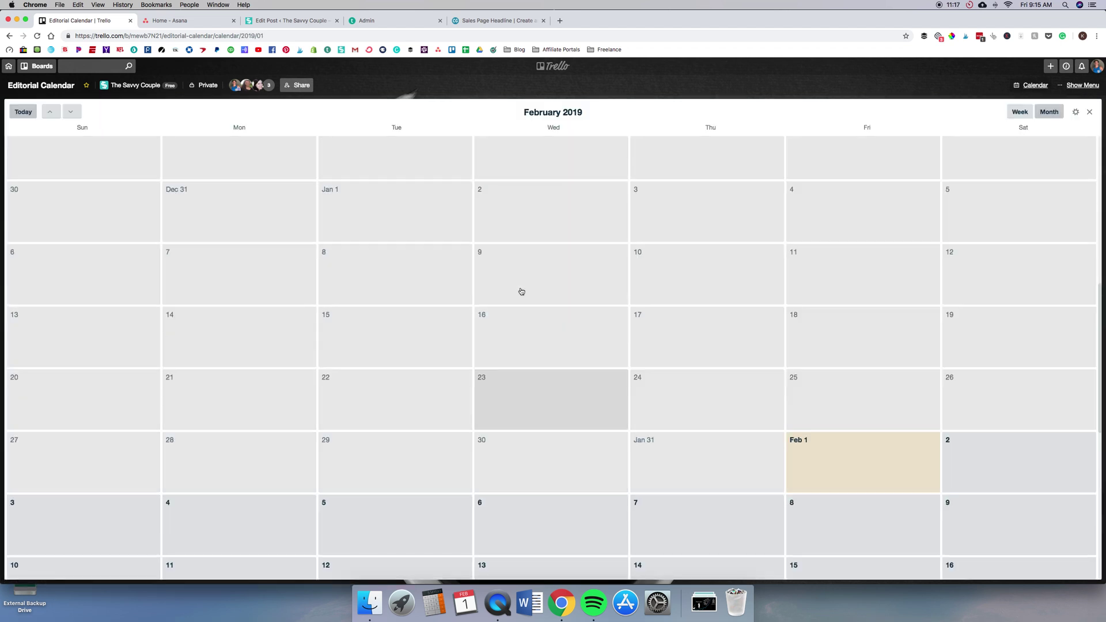
scroll(520, 291, up, 10)
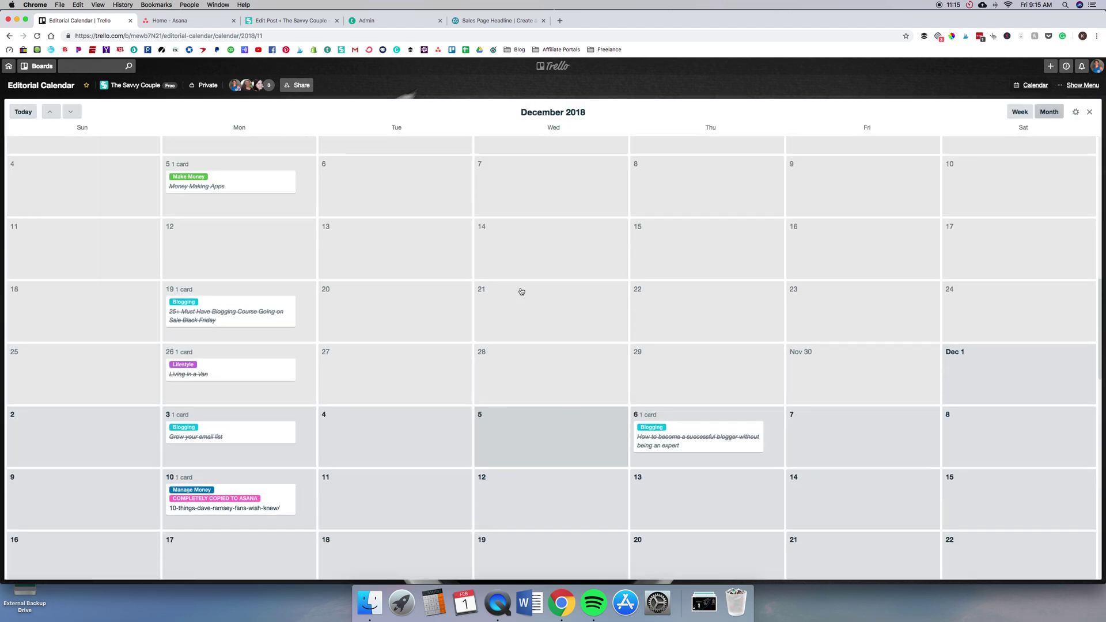
scroll(522, 290, up, 15)
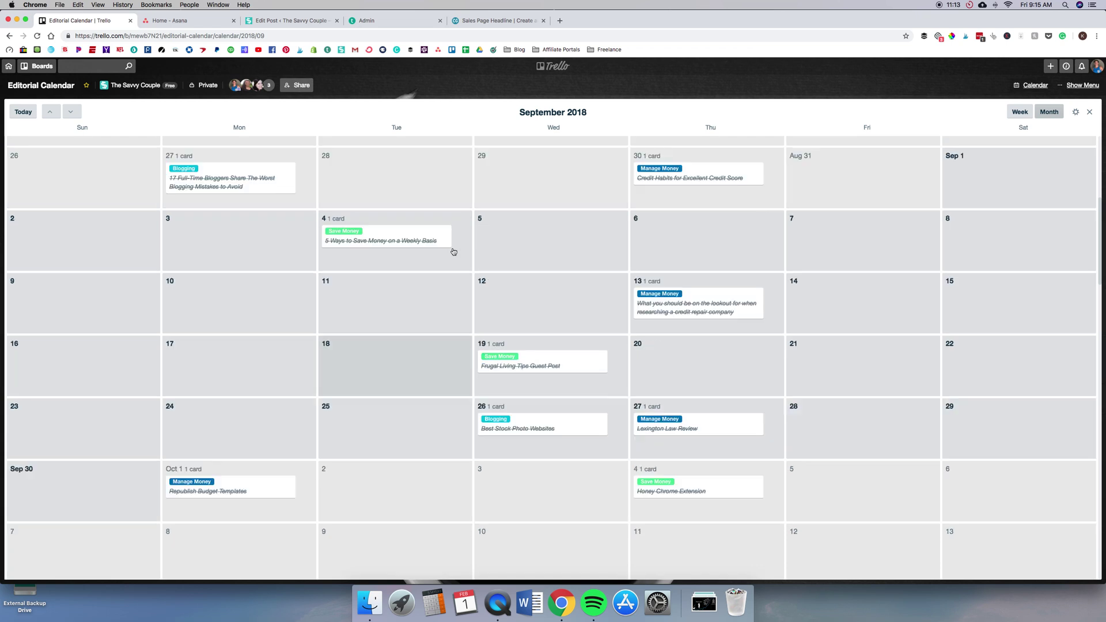
scroll(455, 252, down, 10)
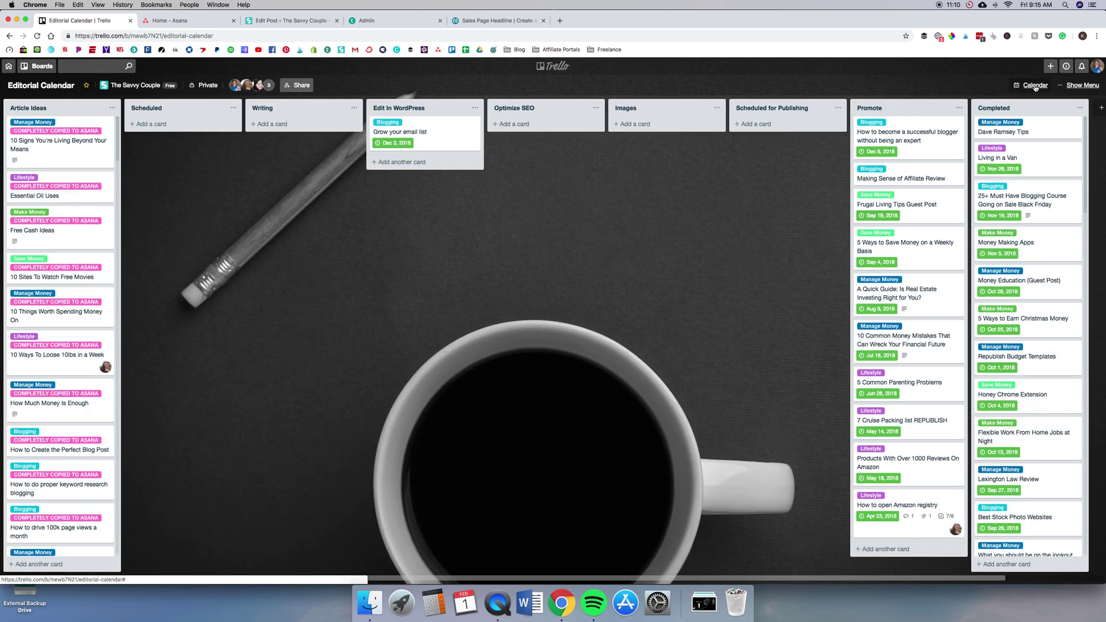
click(1035, 86)
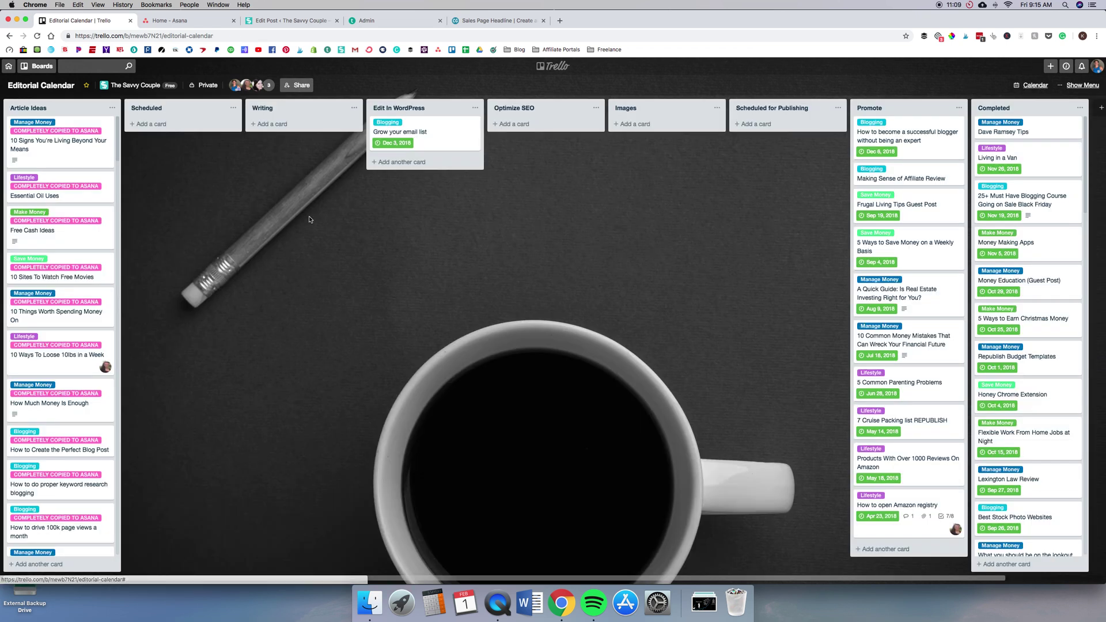
key(super+bracketleft)
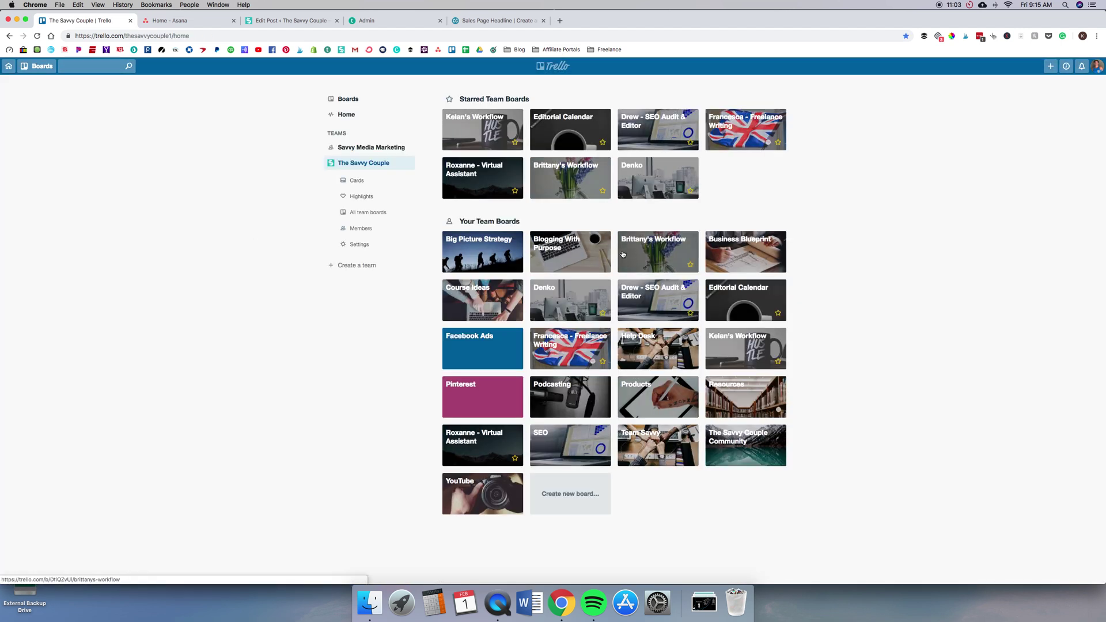
Open Blogging With Purpose and scroll through the Group Rules card before closing it.
click(563, 261)
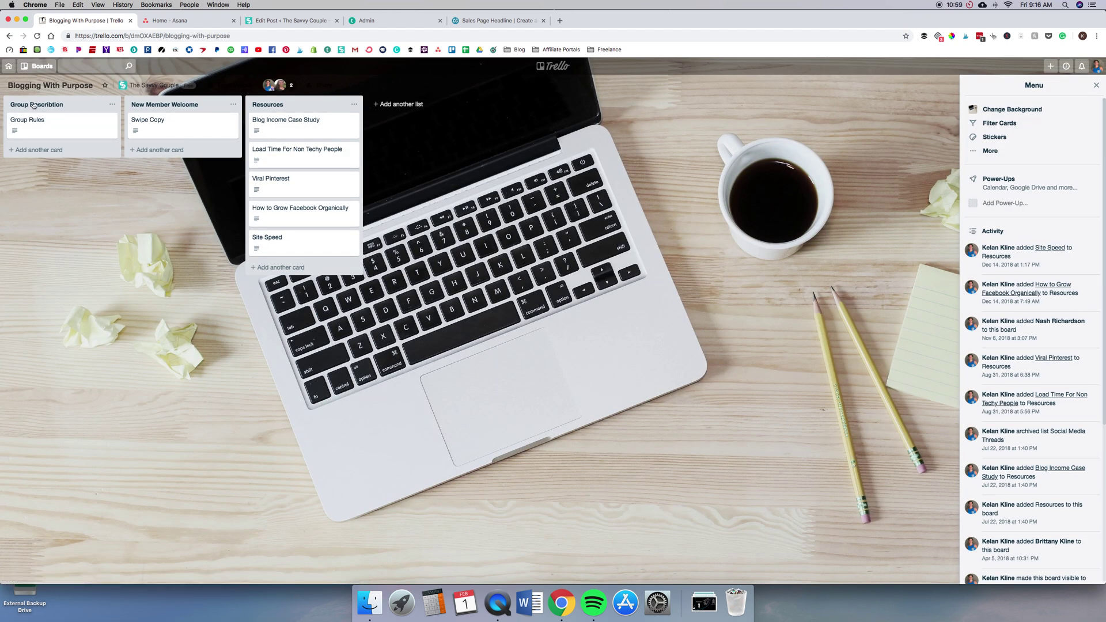
click(45, 130)
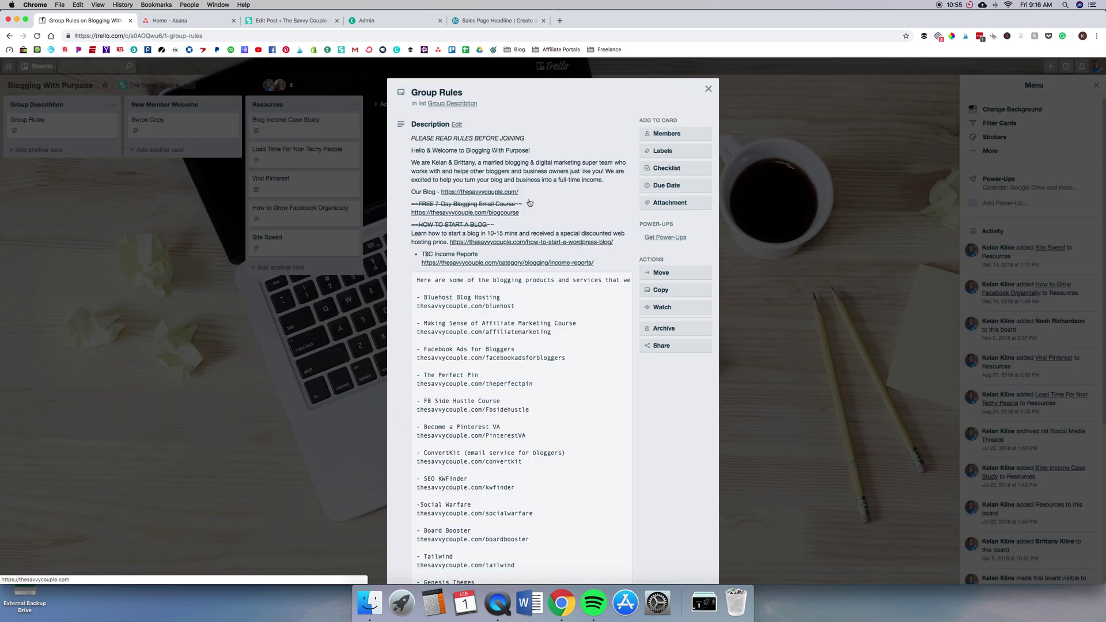
scroll(528, 323, down, 3)
scroll(529, 323, down, 5)
scroll(529, 324, up, 15)
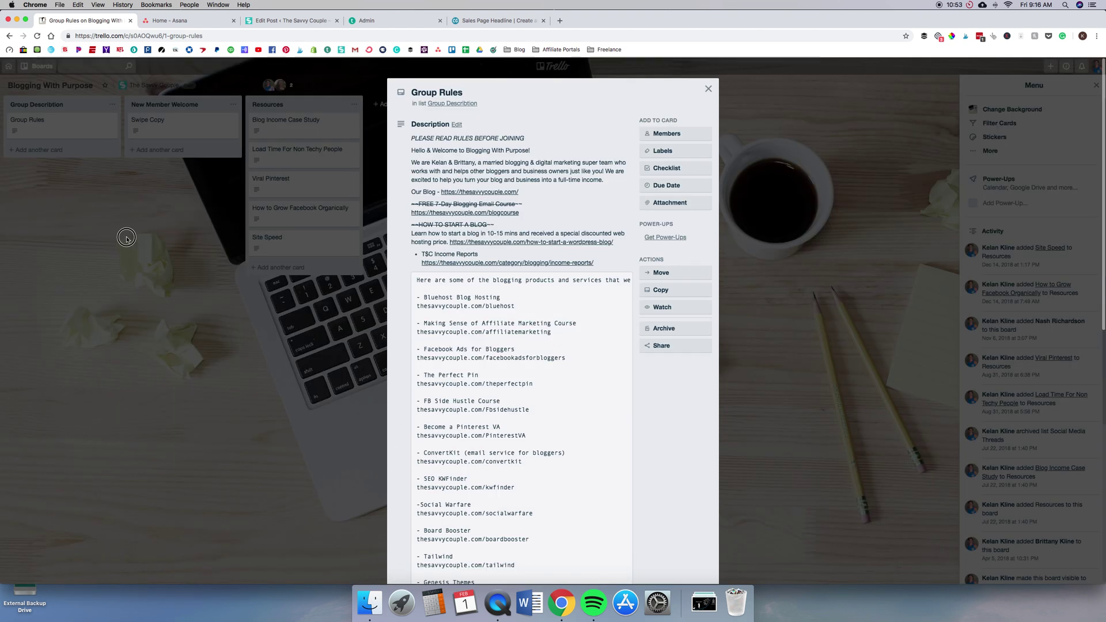
click(153, 233)
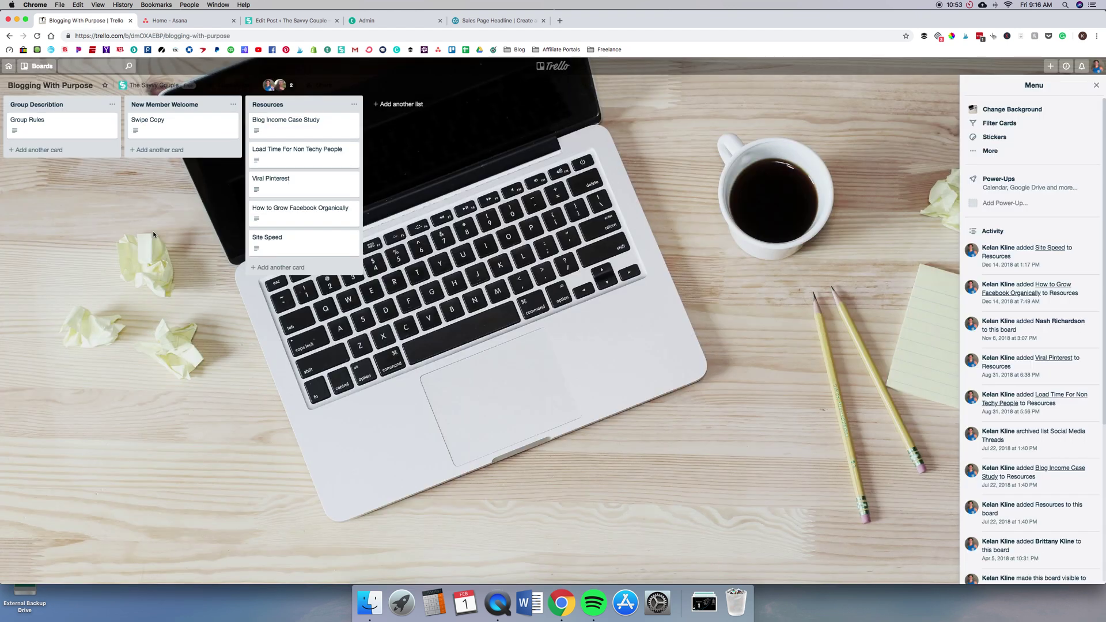
Open the Swipe Copy card, select its whole welcome-message description, then close the card.
click(180, 130)
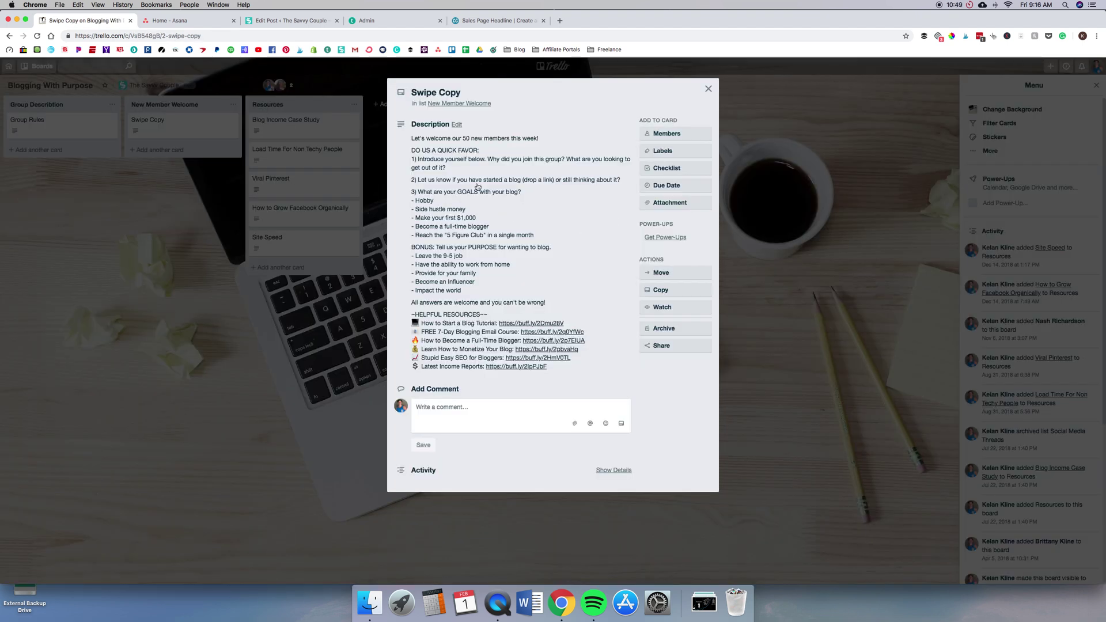
click(478, 184)
key(super+a)
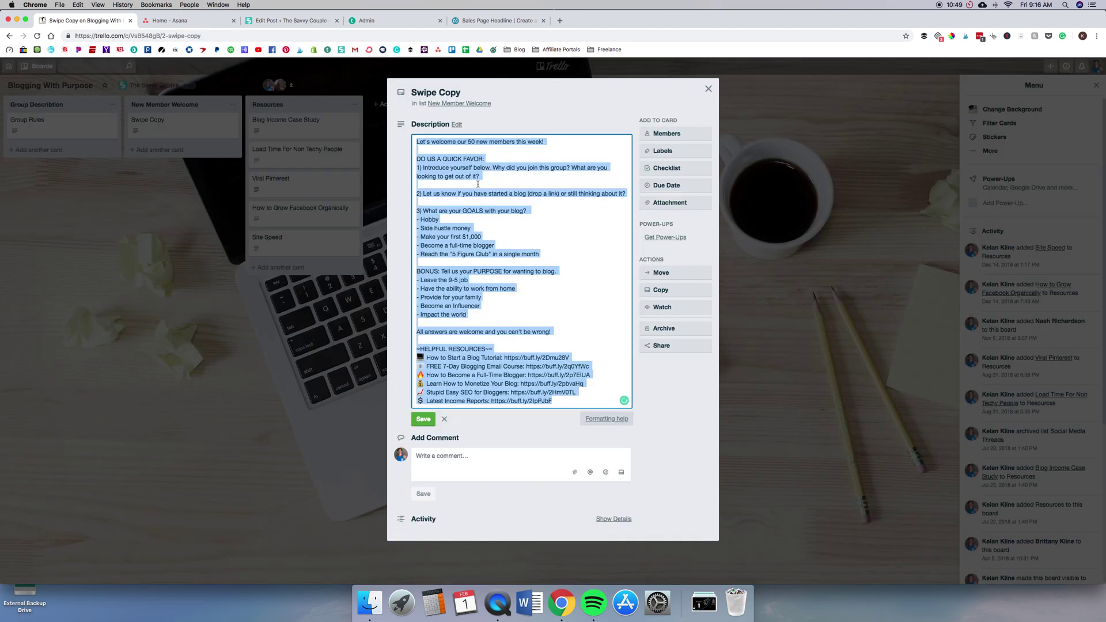
key(Escape)
click(168, 240)
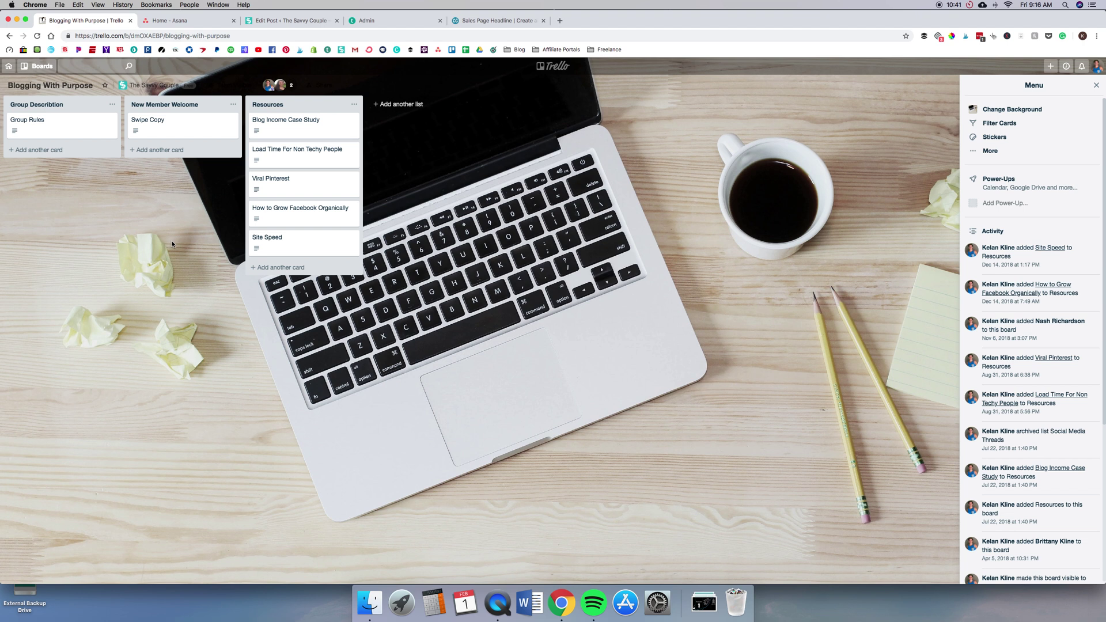